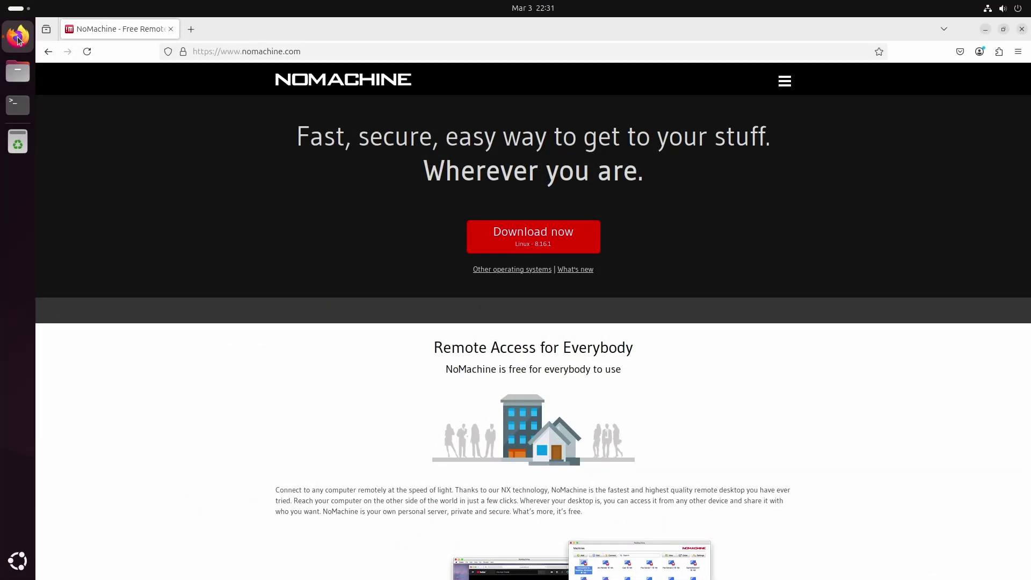
# Download nomachine_8.16.1_1_amd64.deb from NoMachine's Linux DEB amd64 download page.
pyautogui.click(551, 244)
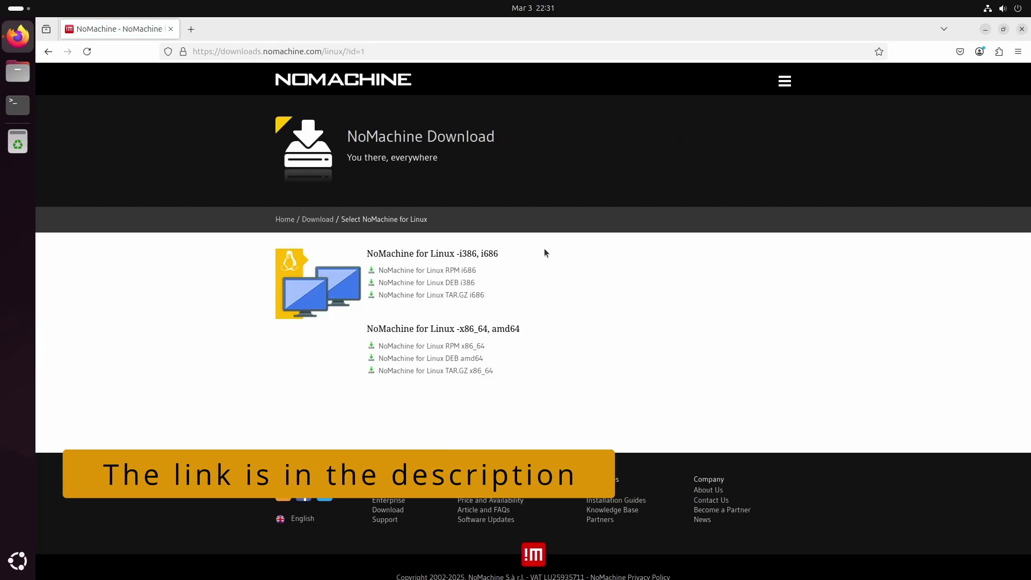
pyautogui.click(432, 359)
pyautogui.scroll(-2, 583, 364)
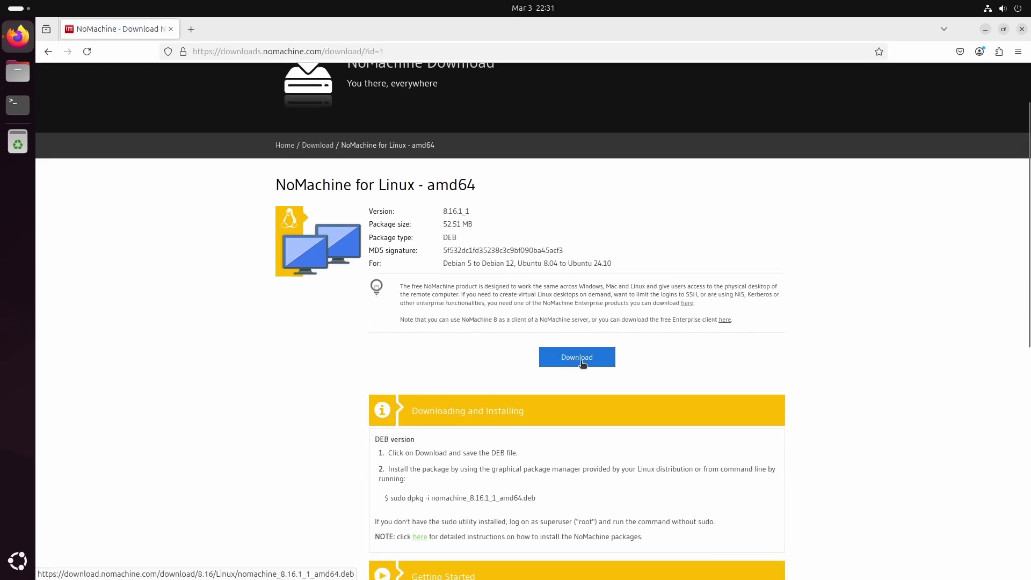
pyautogui.click(583, 365)
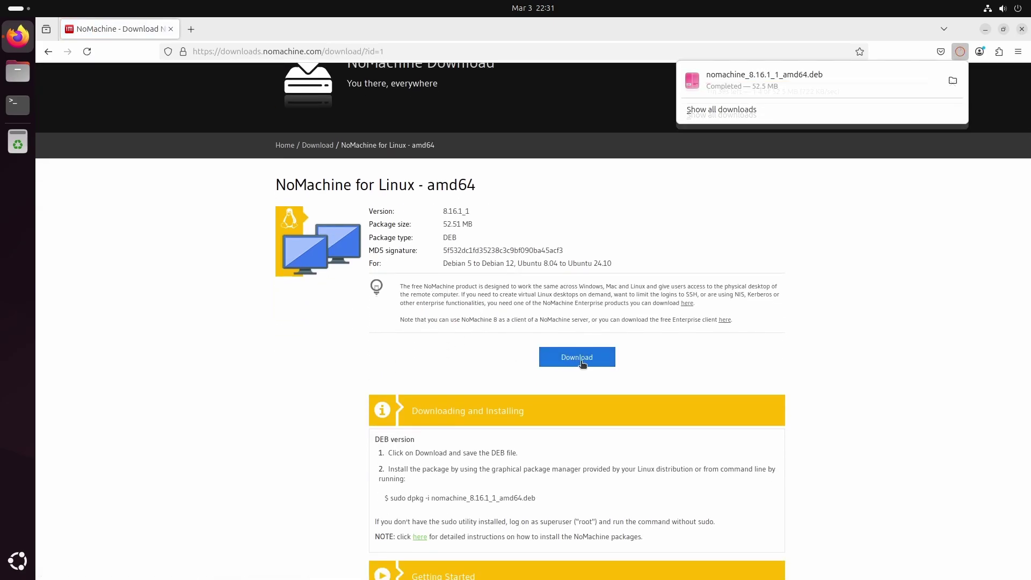
# Close Firefox, open a maximized Terminal and change into the Downloads folder.
pyautogui.click(1022, 29)
pyautogui.click(1021, 29)
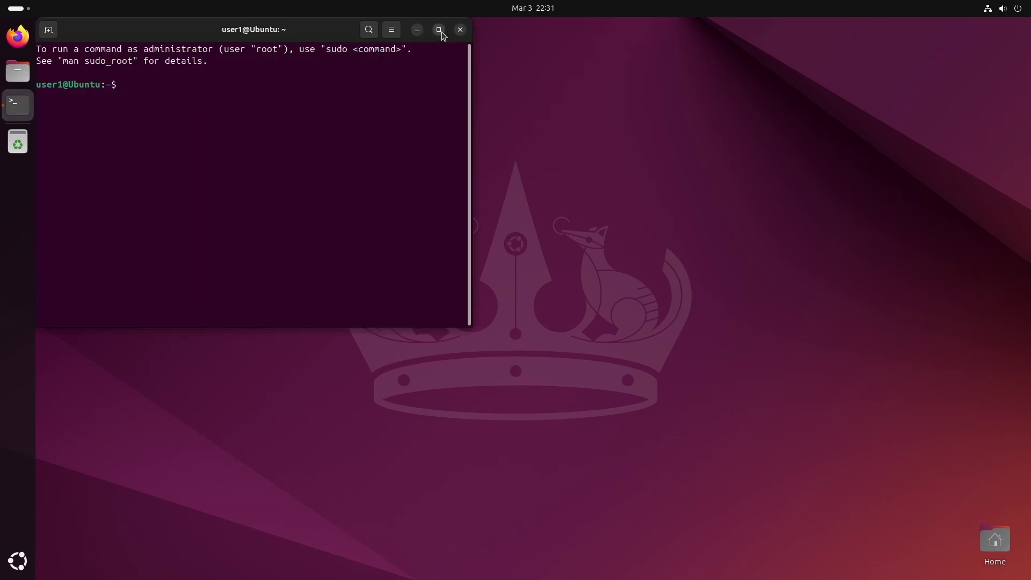
pyautogui.doubleClick(442, 32)
pyautogui.press('Return')
pyautogui.write('cd Do')
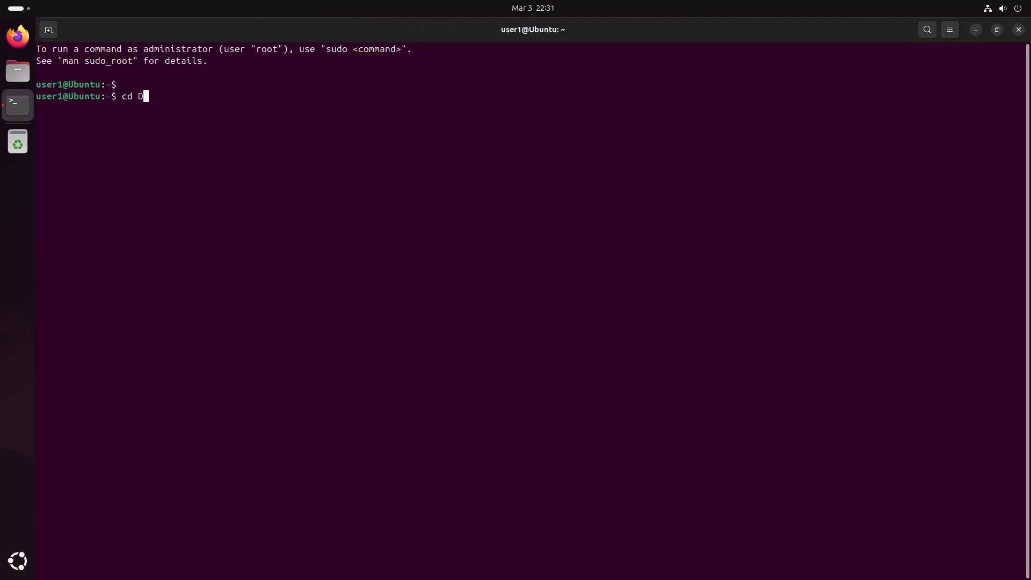
pyautogui.press('Tab')
pyautogui.press('Return')
# List the Downloads files and install nomachine_8.16.1_1_amd64.deb with sudo dpkg -i.
pyautogui.press('Return')
pyautogui.write('ls -l')
pyautogui.press('Return')
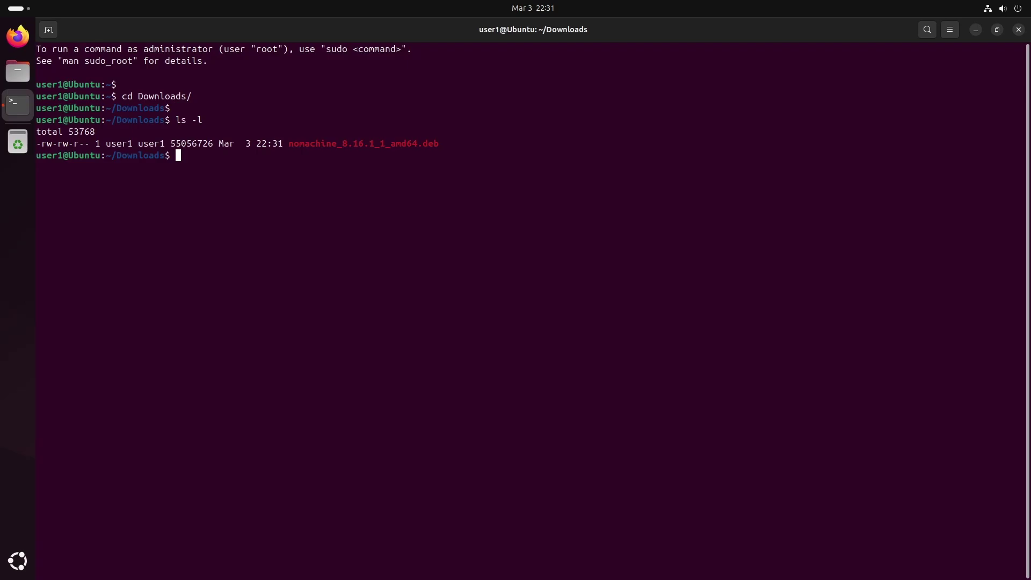
pyautogui.press('Return')
pyautogui.write('sudo dp')
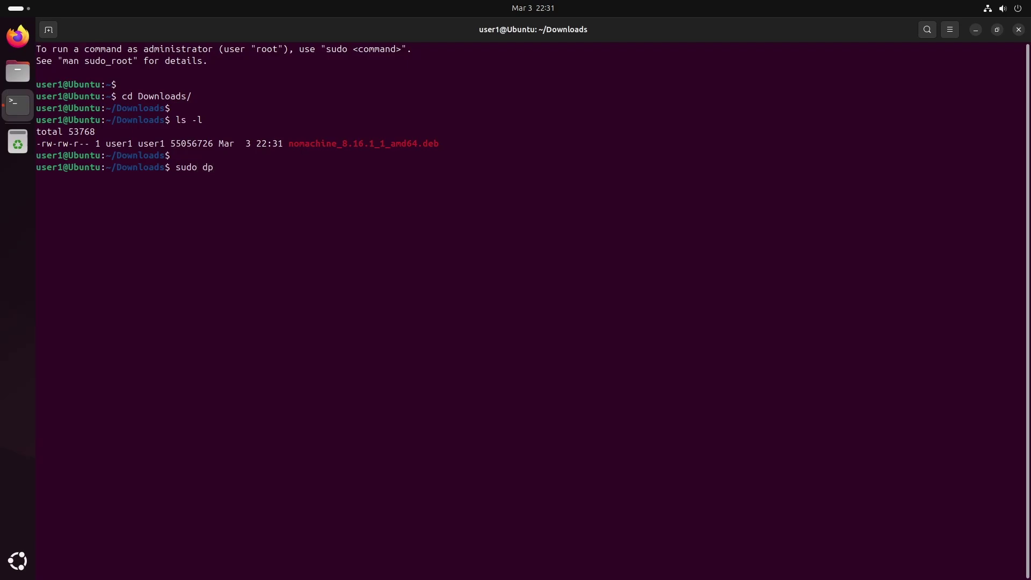
pyautogui.write('kg -i n')
pyautogui.press('Tab')
pyautogui.press('Return')
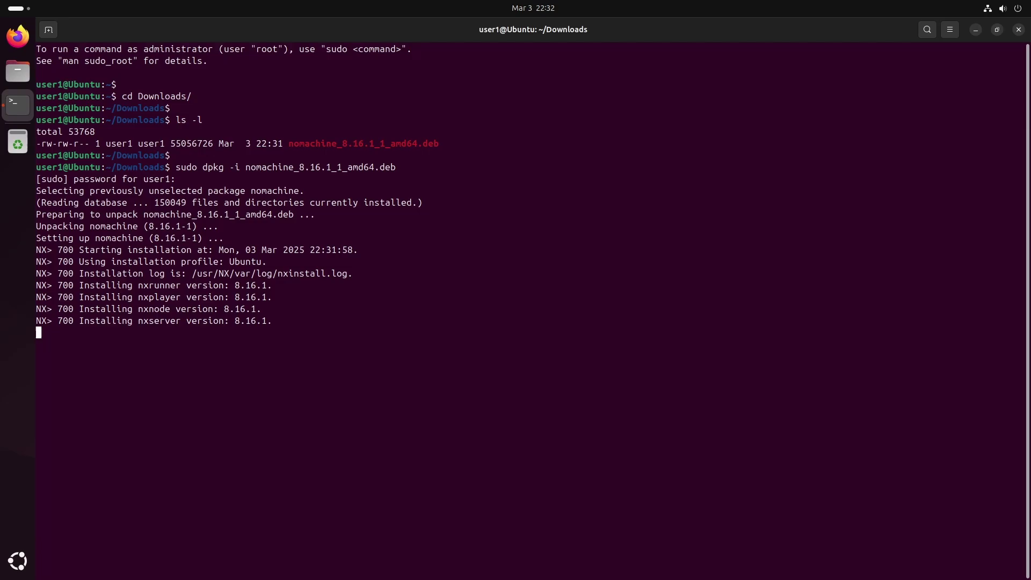
pyautogui.press('Return')
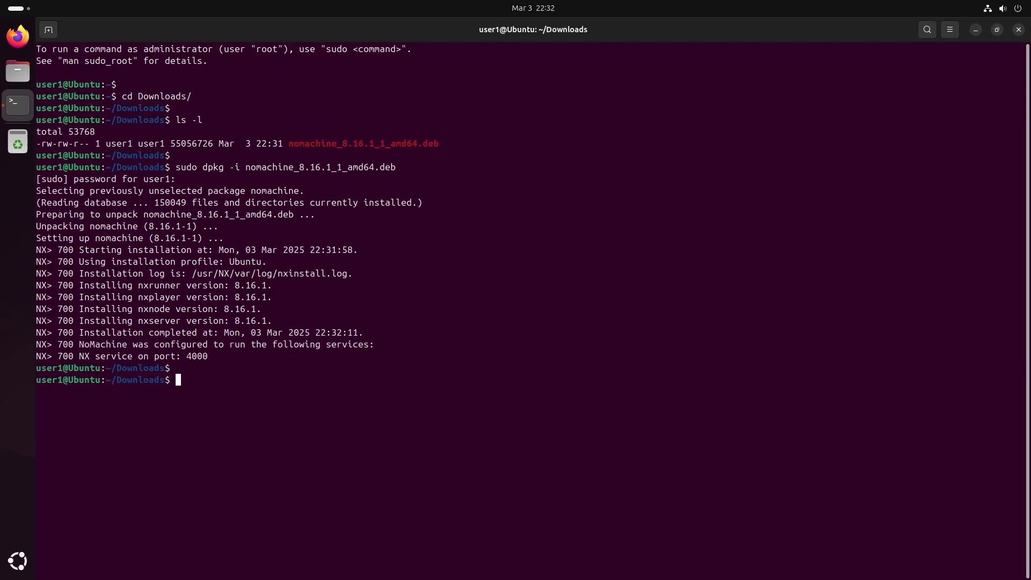
# Exit the terminal and launch NoMachine from the applications grid.
pyautogui.write('exit')
pyautogui.press('Return')
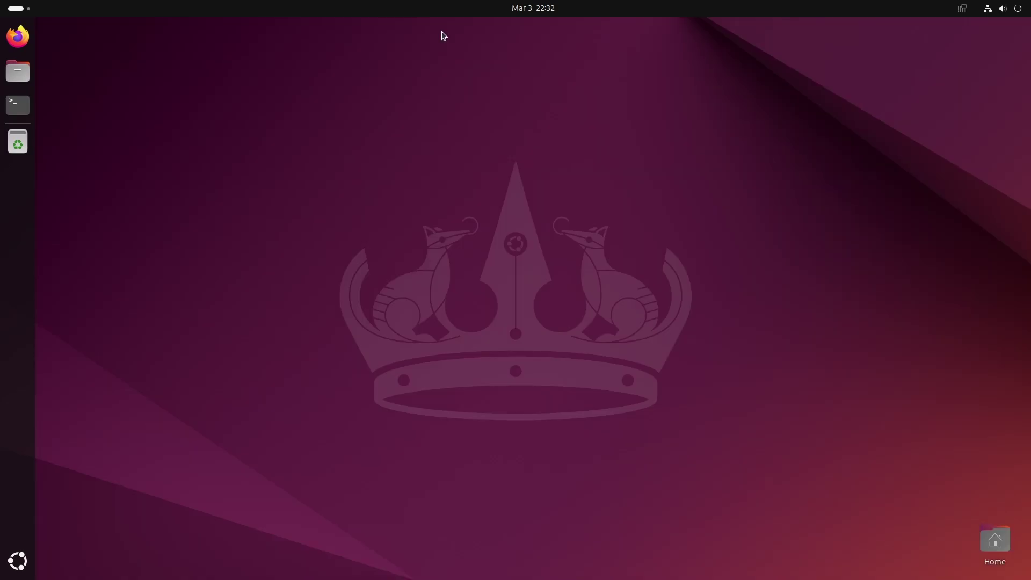
pyautogui.click(18, 562)
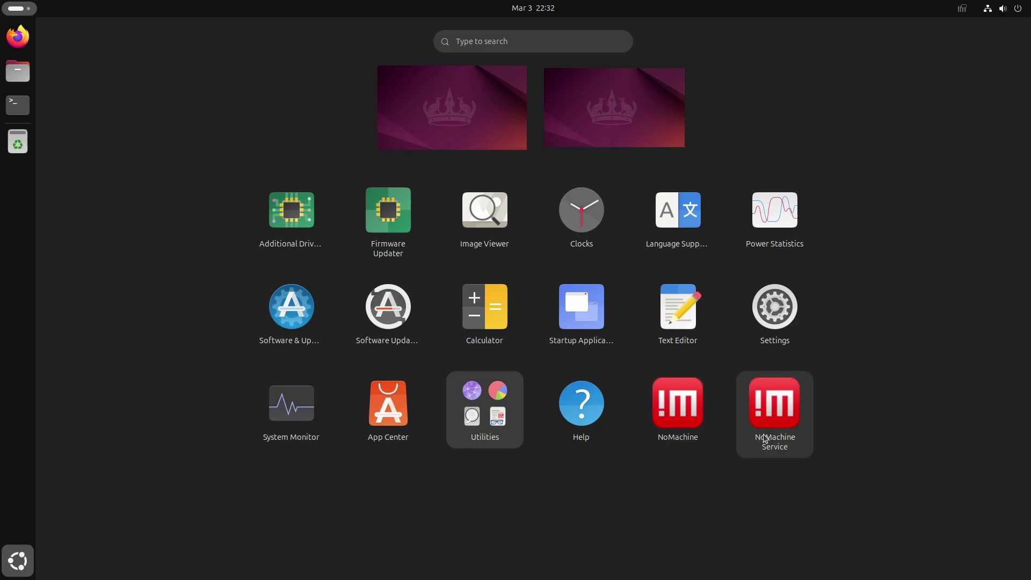
pyautogui.click(692, 427)
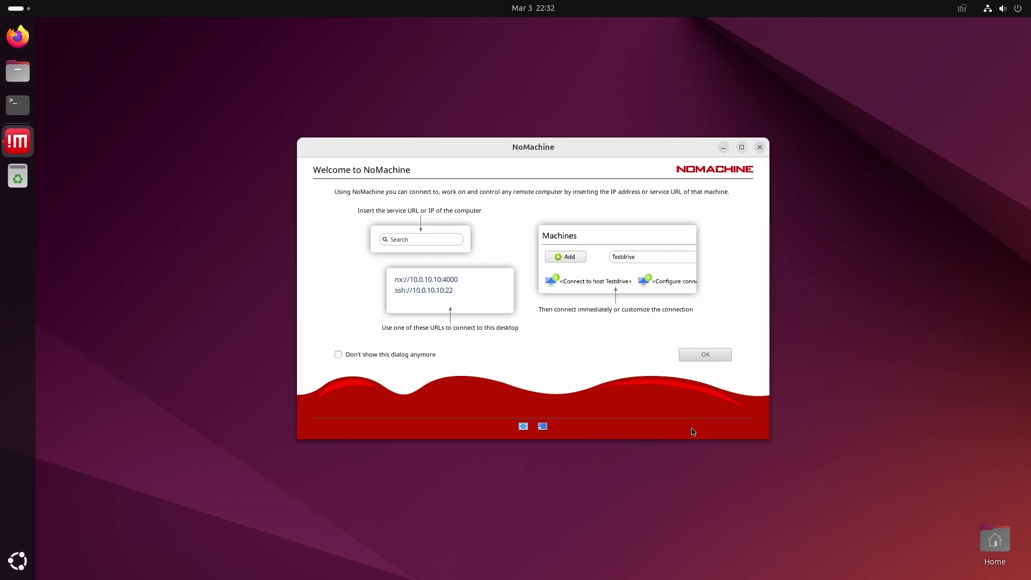
# Dismiss the welcome and guest desktop sharing pages, ticking Don't show this dialog anymore on both.
pyautogui.click(343, 356)
pyautogui.click(698, 355)
pyautogui.click(394, 355)
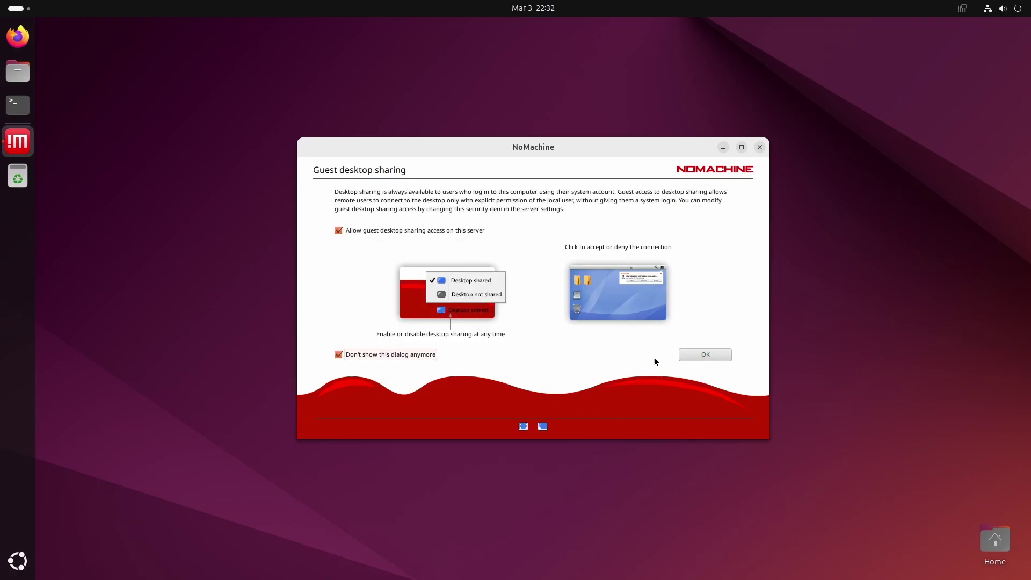
pyautogui.click(694, 353)
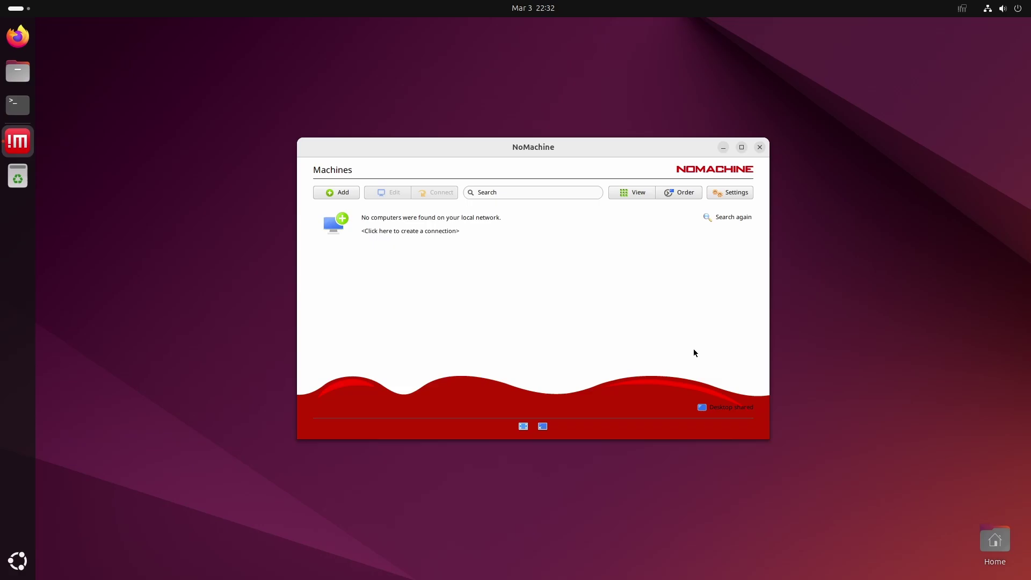
# Show the server Status page maximized, with the server running at nx://10.0.10.10:4000, and open the Desktop shared menu.
pyautogui.click(739, 194)
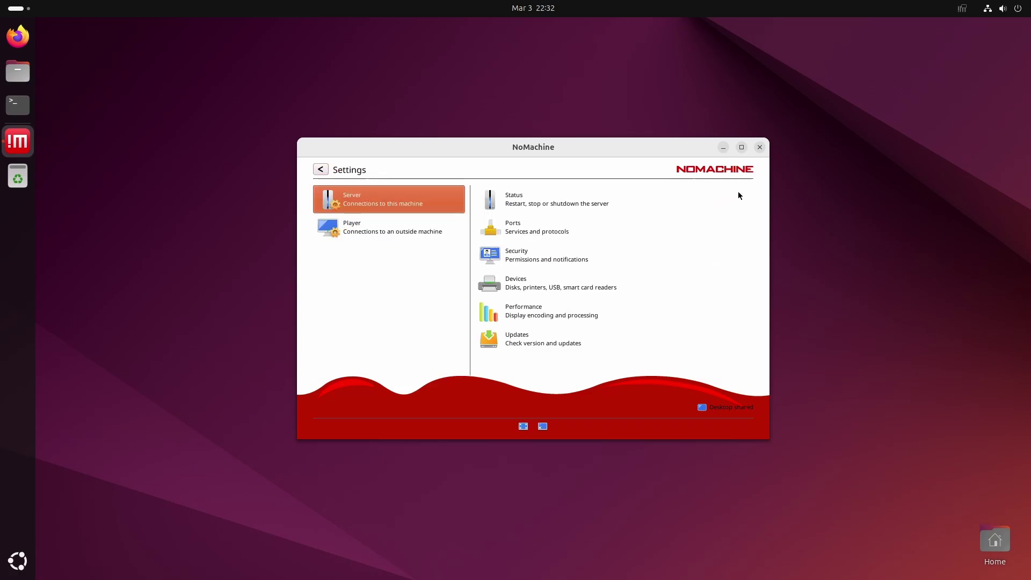
pyautogui.click(538, 203)
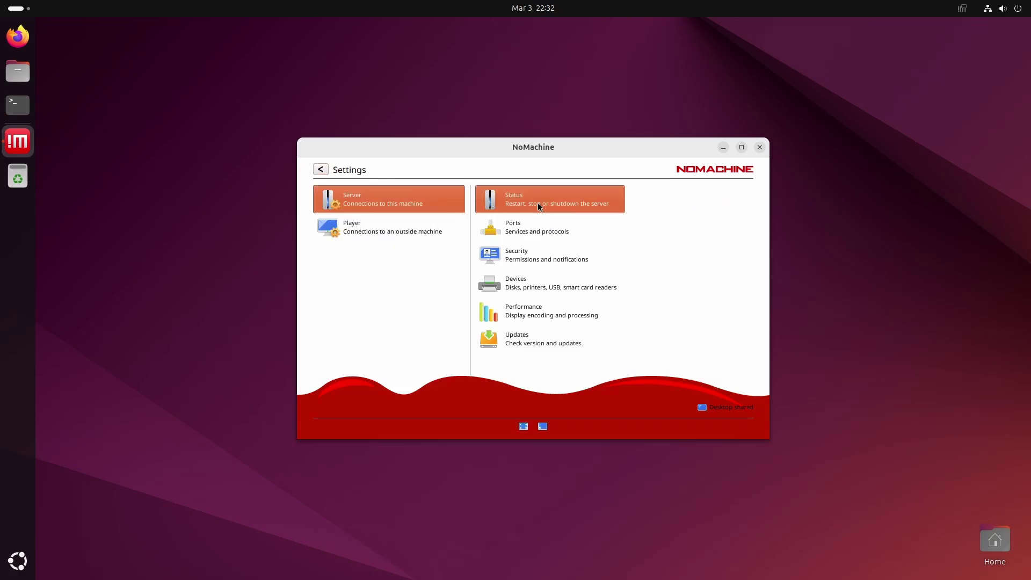
pyautogui.click(743, 148)
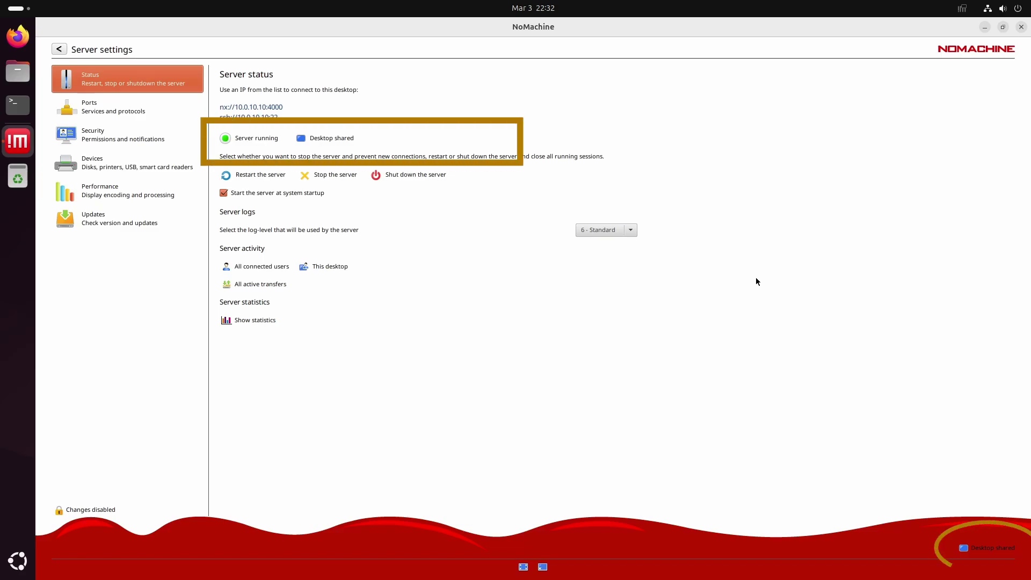
pyautogui.click(992, 549)
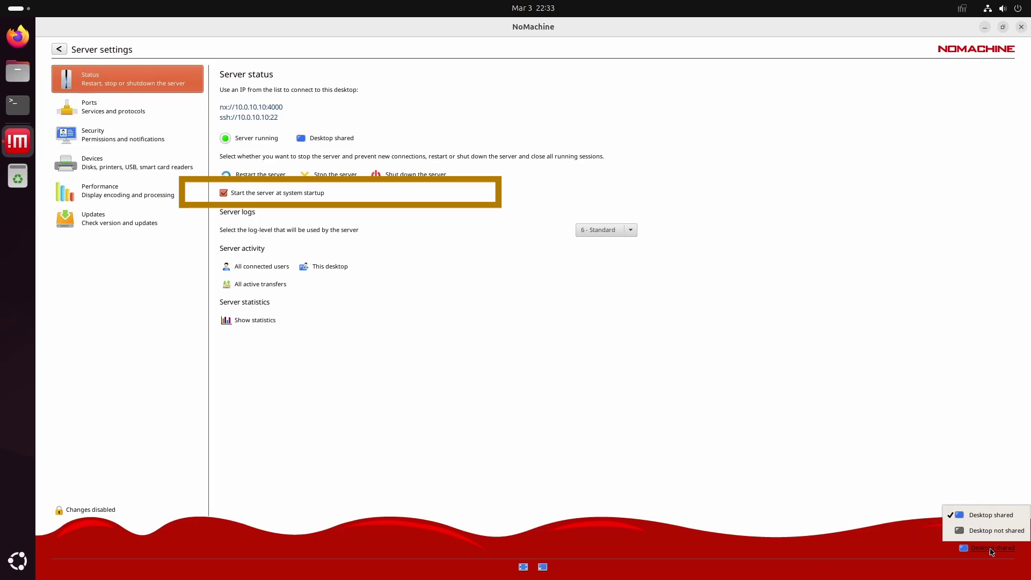
# Open Ports, authorize changes on the NX service at port 4000, check Security, then return to Settings.
pyautogui.click(106, 108)
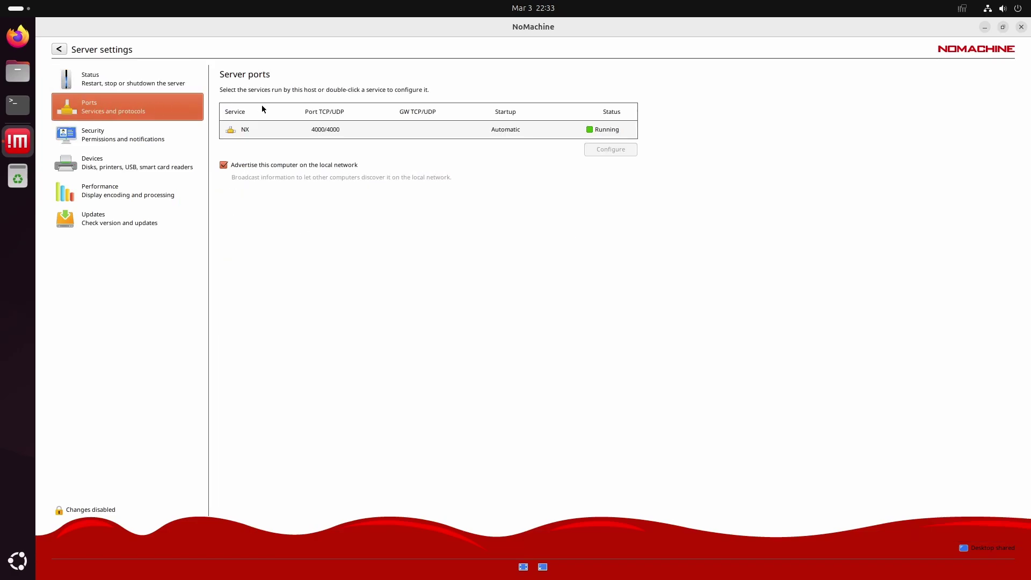
pyautogui.doubleClick(380, 134)
pyautogui.press('Return')
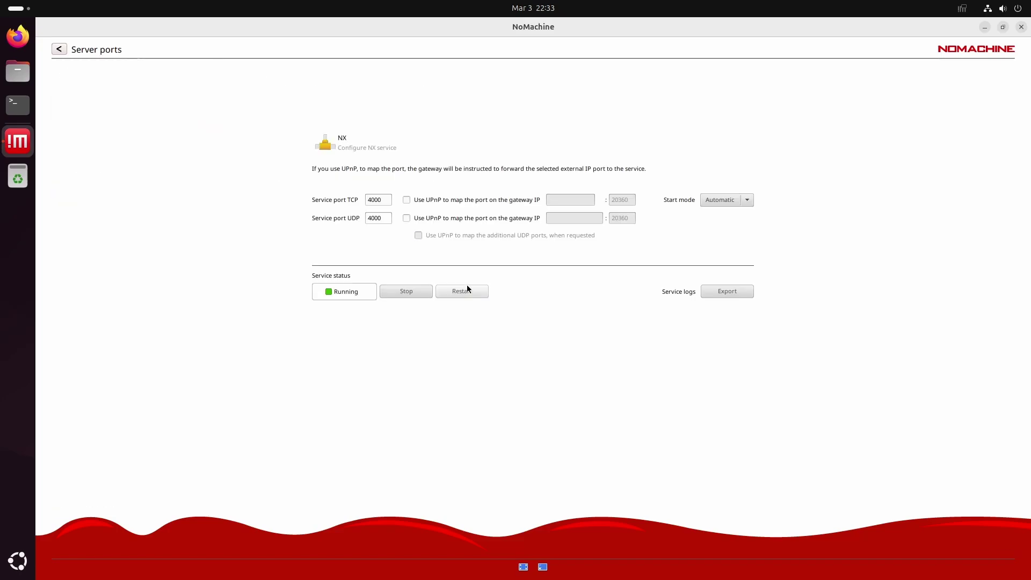
pyautogui.click(59, 48)
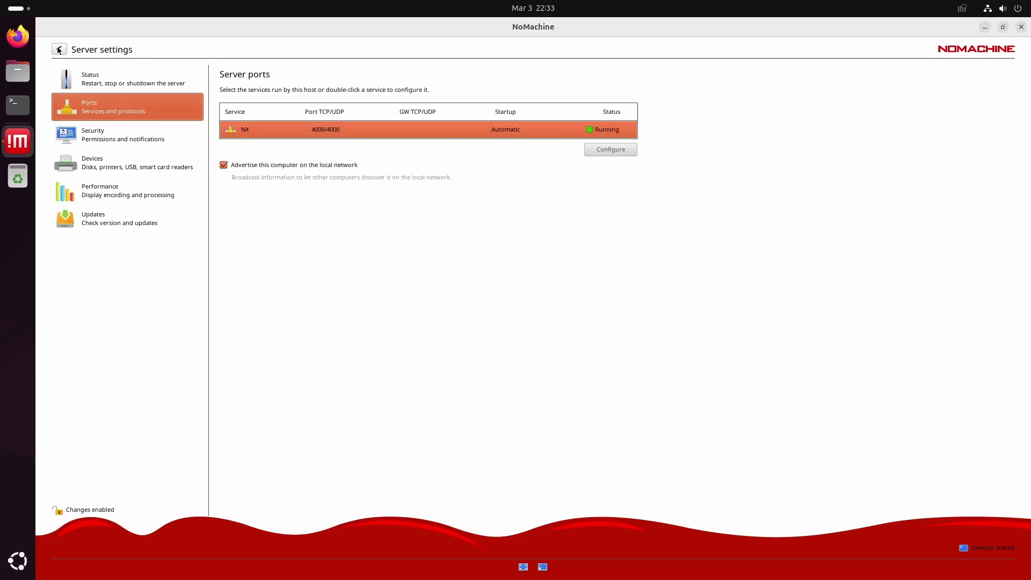
pyautogui.click(98, 136)
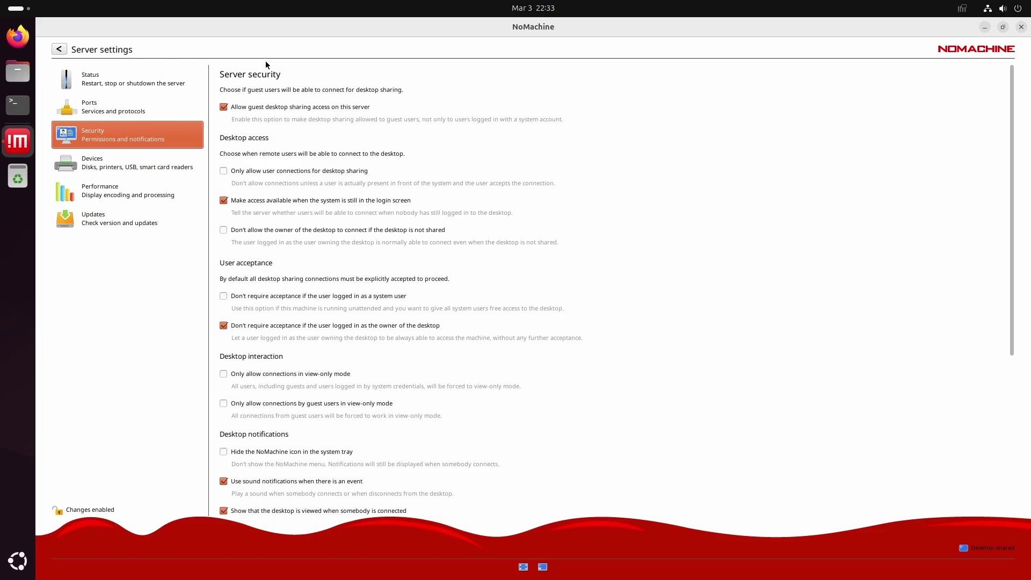
pyautogui.click(62, 50)
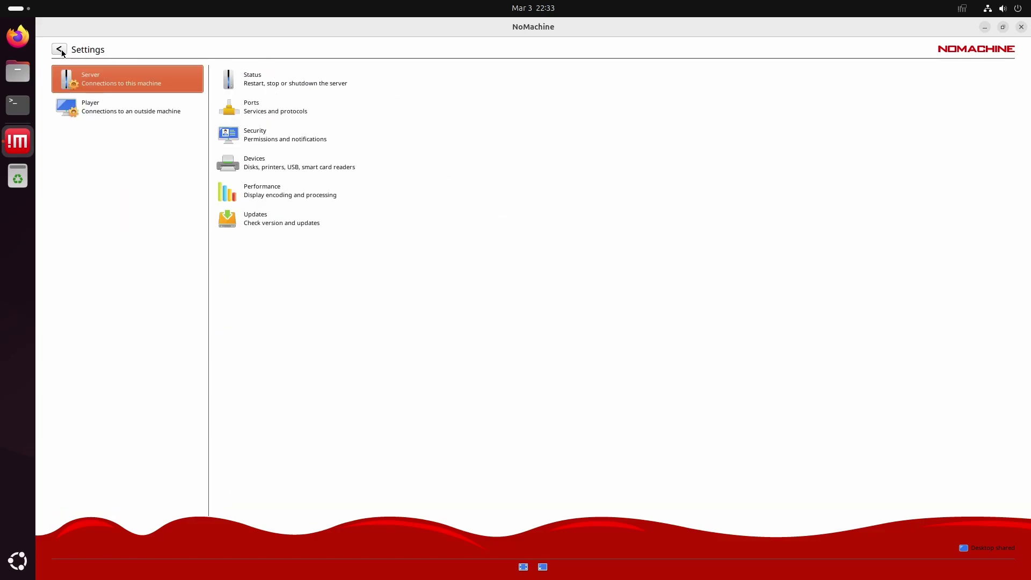
# Switch to the Windows 11 VM and launch NoMachine to its empty Machines list.
pyautogui.click(62, 49)
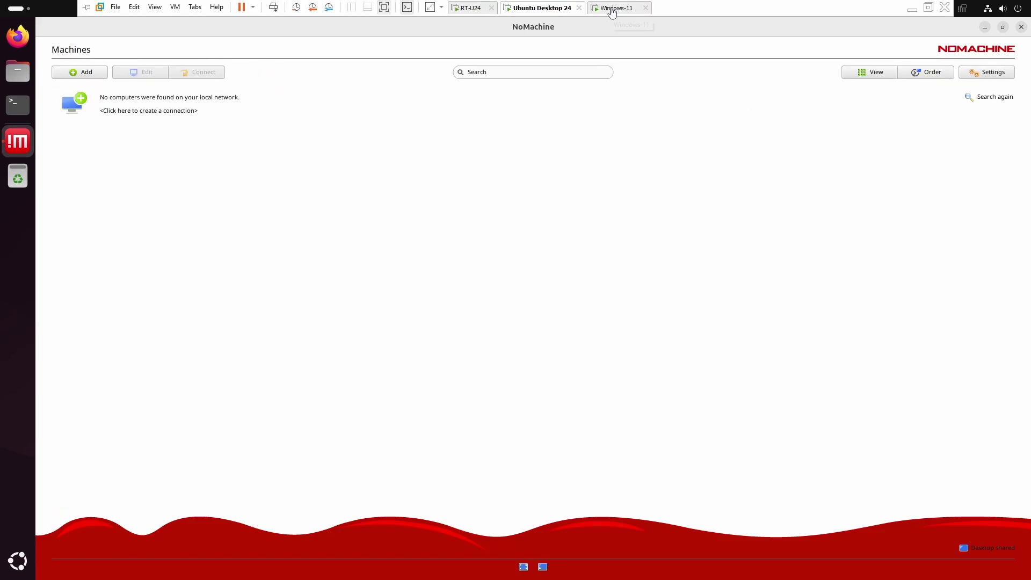
pyautogui.click(612, 7)
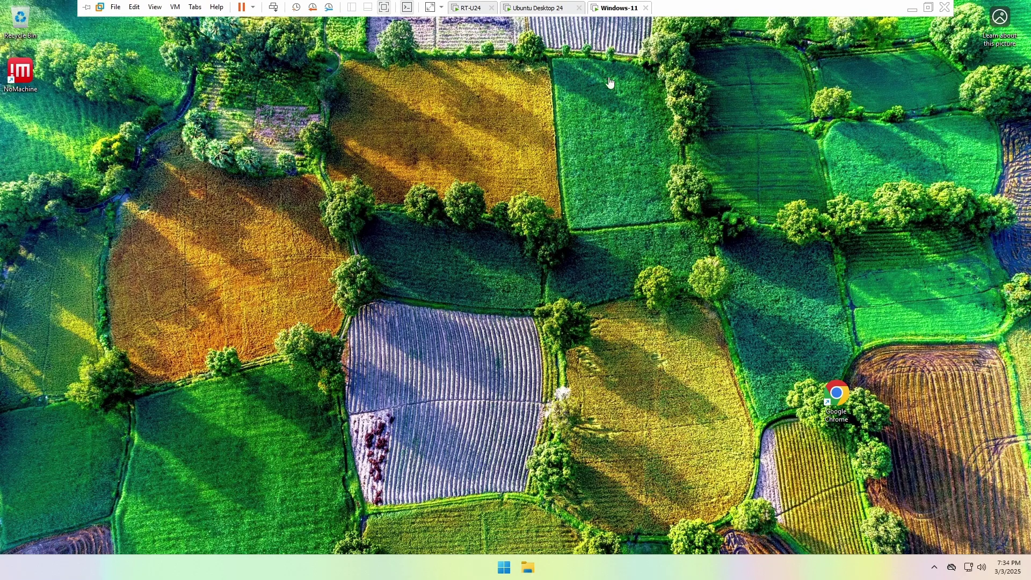
pyautogui.click(505, 569)
pyautogui.click(560, 428)
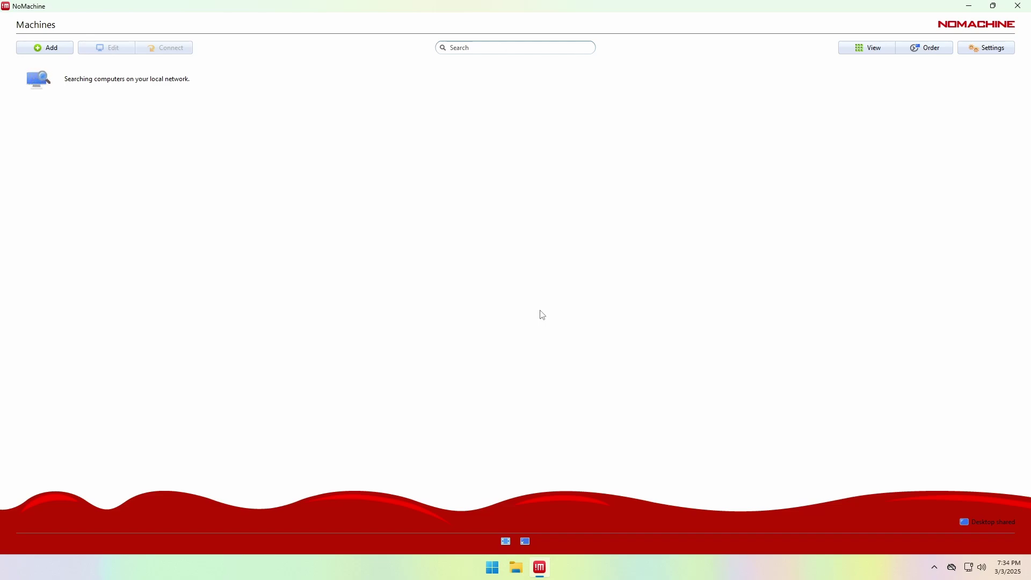
# Start a new connection named Ubuntu 24 Desktop.
pyautogui.click(55, 52)
pyautogui.click(191, 109)
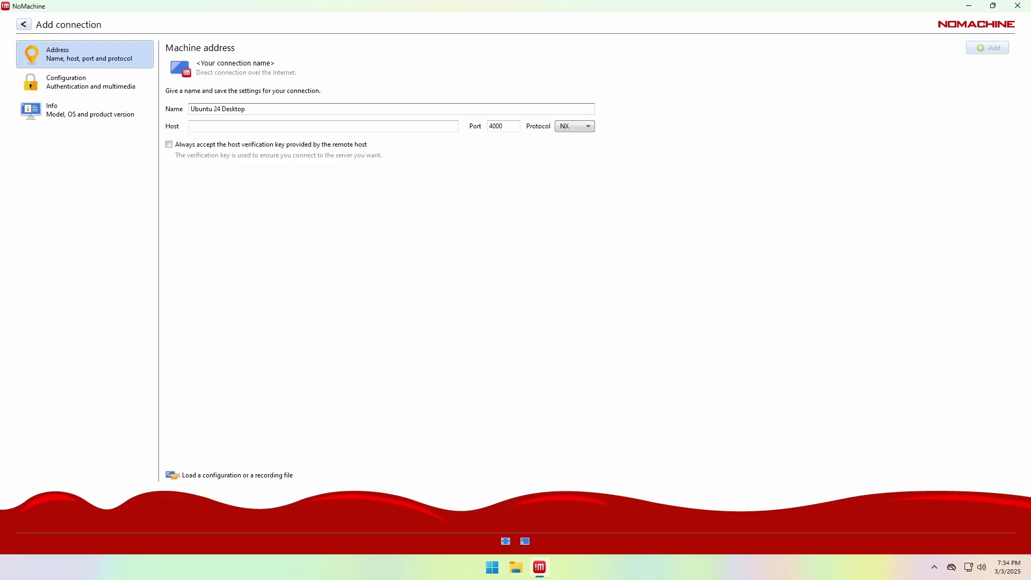
pyautogui.click(191, 126)
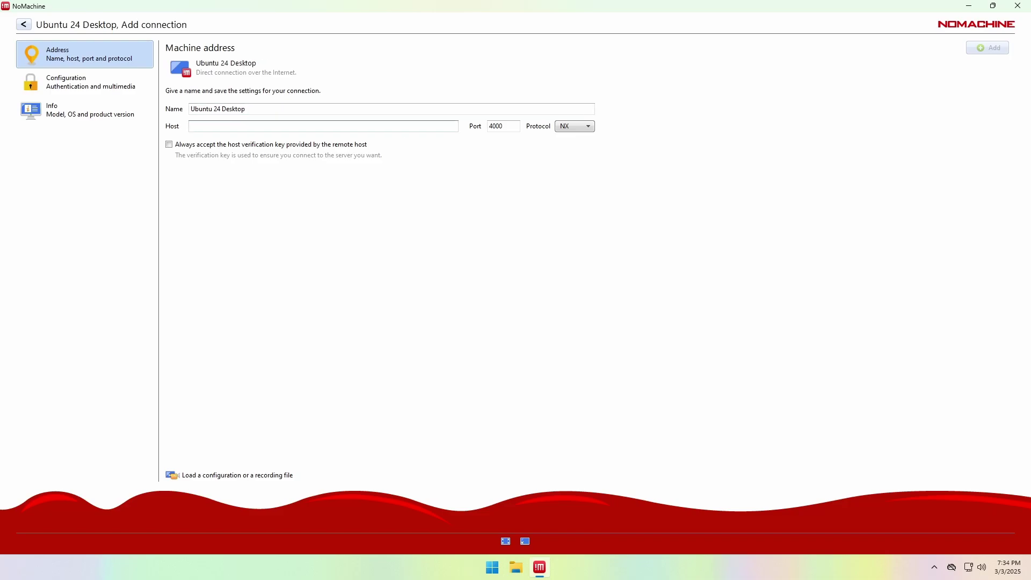
pyautogui.moveTo(400, 3)
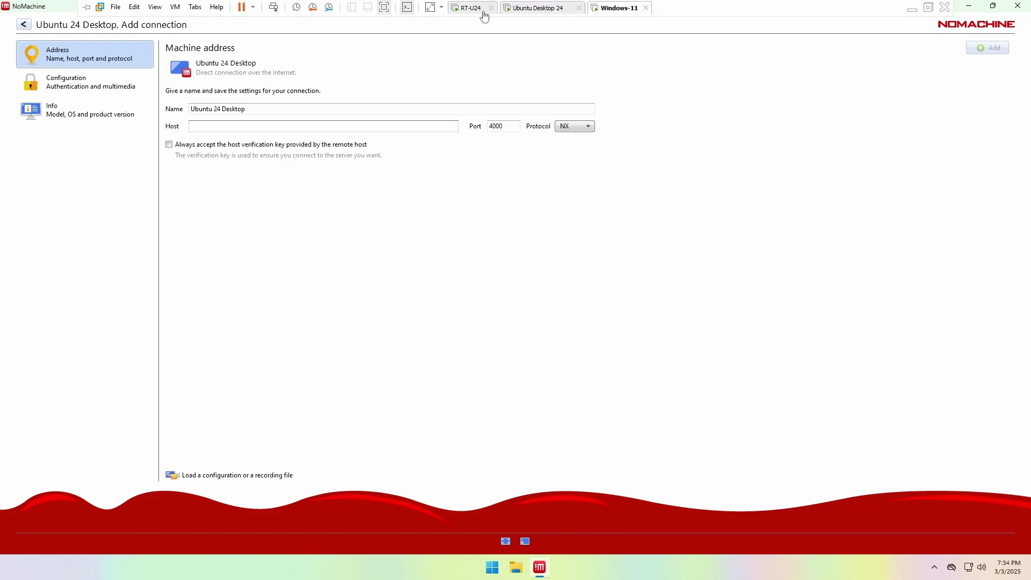
pyautogui.click(537, 8)
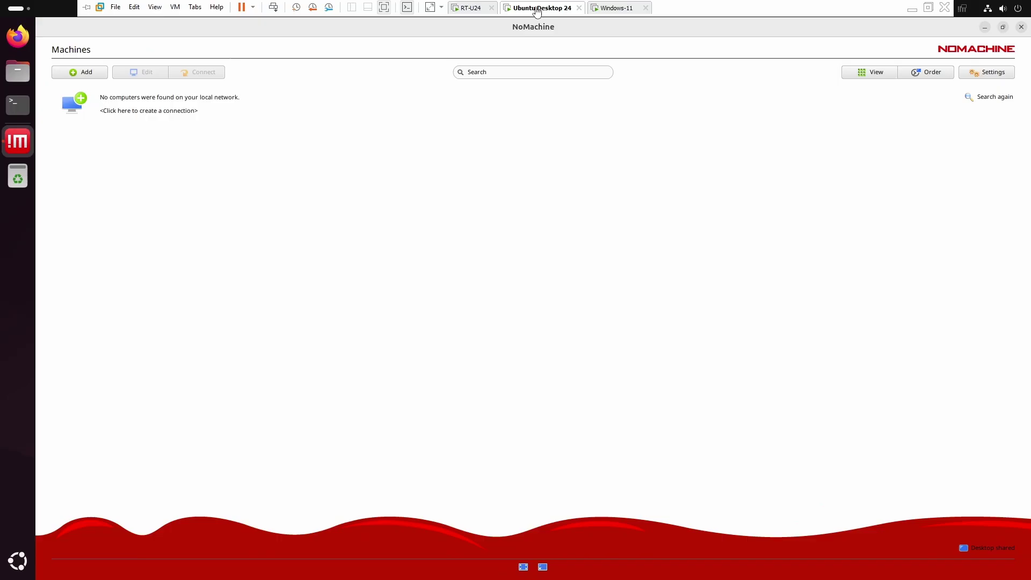
pyautogui.click(983, 75)
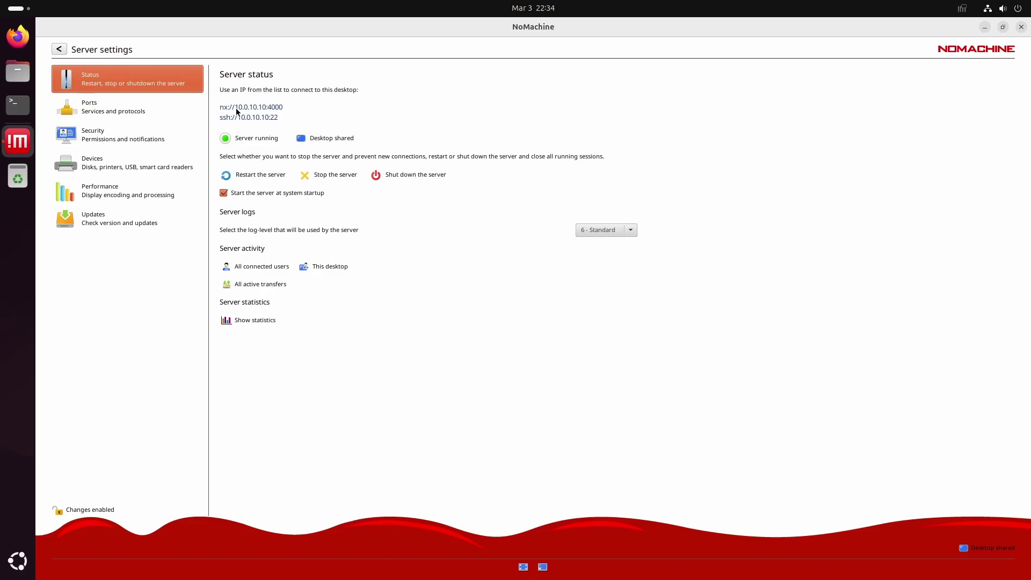
pyautogui.moveTo(236, 108); pyautogui.dragTo(263, 107)
pyautogui.rightClick(264, 107)
pyautogui.click(285, 115)
pyautogui.click(618, 8)
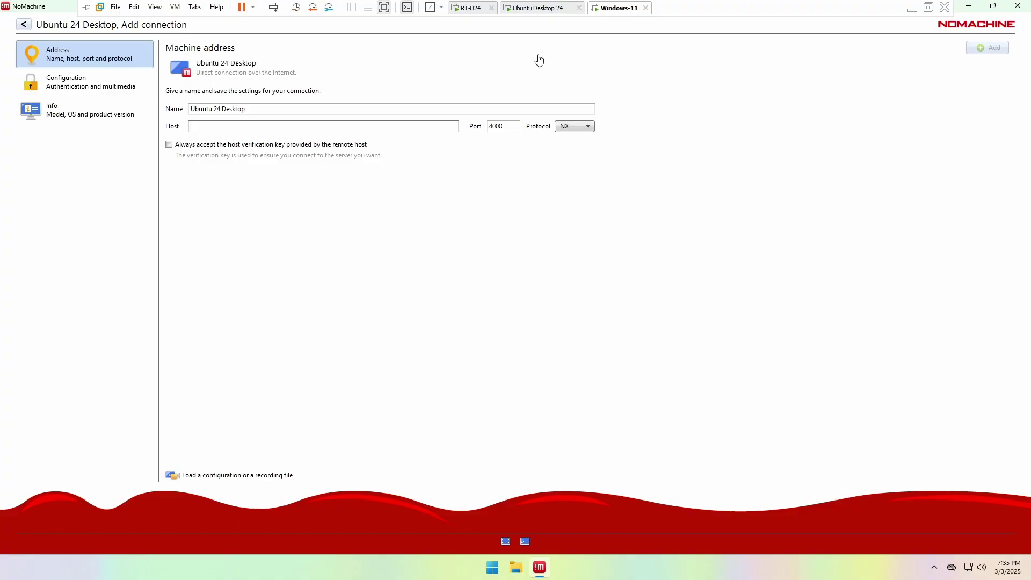
pyautogui.hotkey('ctrl', 'v')
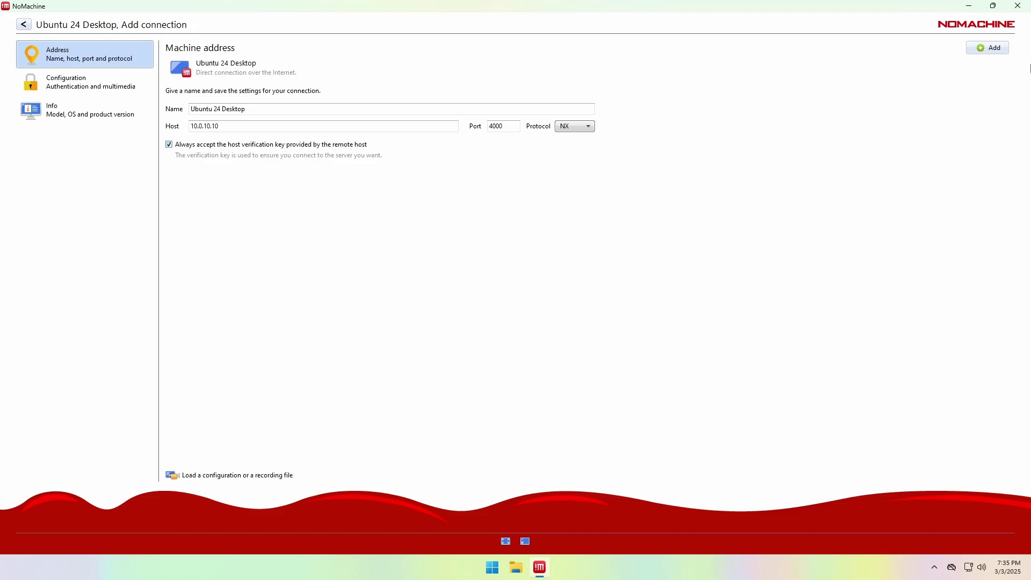
pyautogui.click(987, 48)
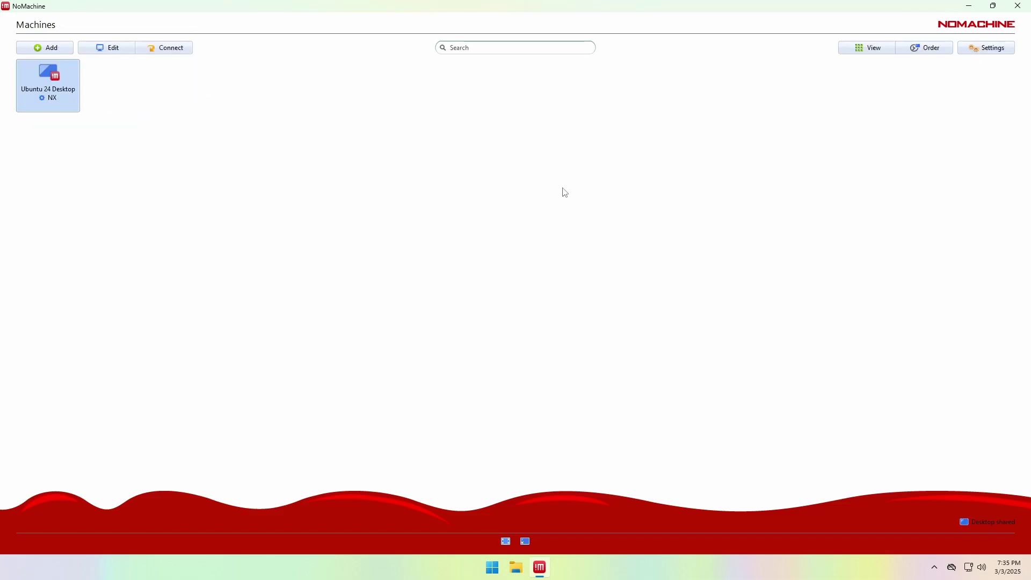
# Connect to Ubuntu 24 Desktop and send a Request access as a guest for desktop sharing.
pyautogui.doubleClick(47, 97)
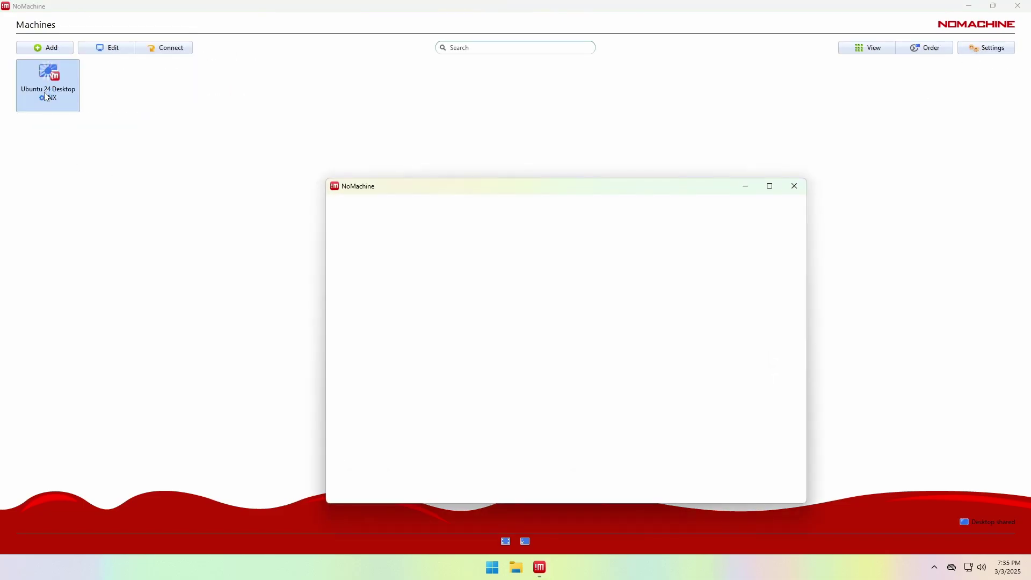
pyautogui.moveTo(505, 191); pyautogui.dragTo(462, 113)
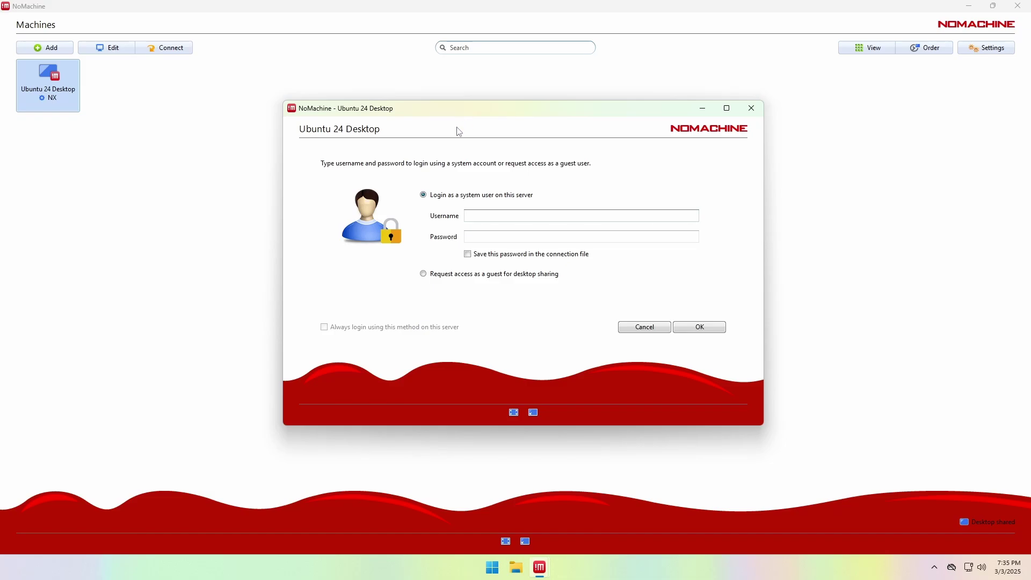
pyautogui.click(428, 273)
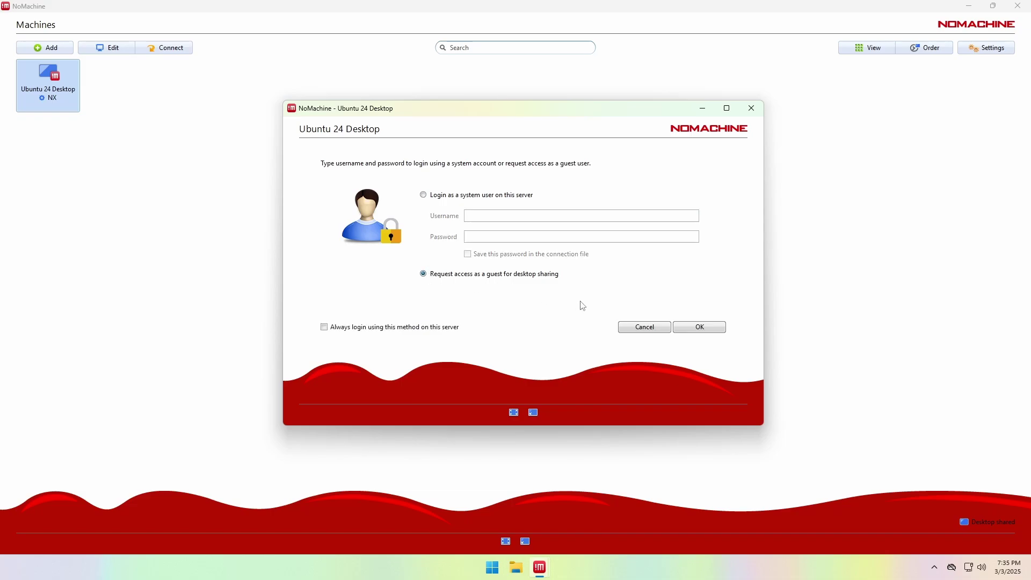
pyautogui.click(700, 329)
pyautogui.click(700, 329)
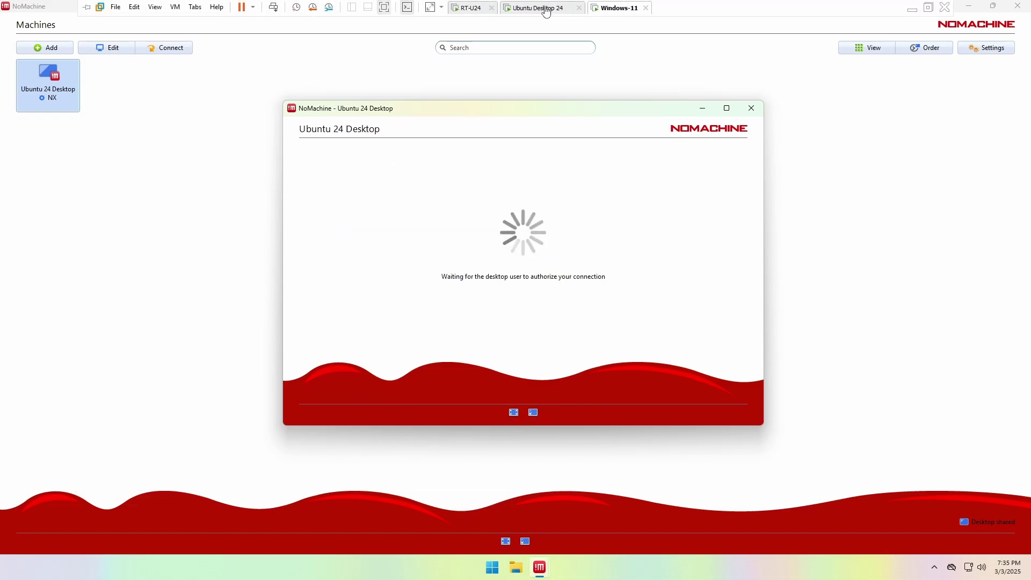
# Accept the guest's connection request on the Ubuntu machine.
pyautogui.click(545, 9)
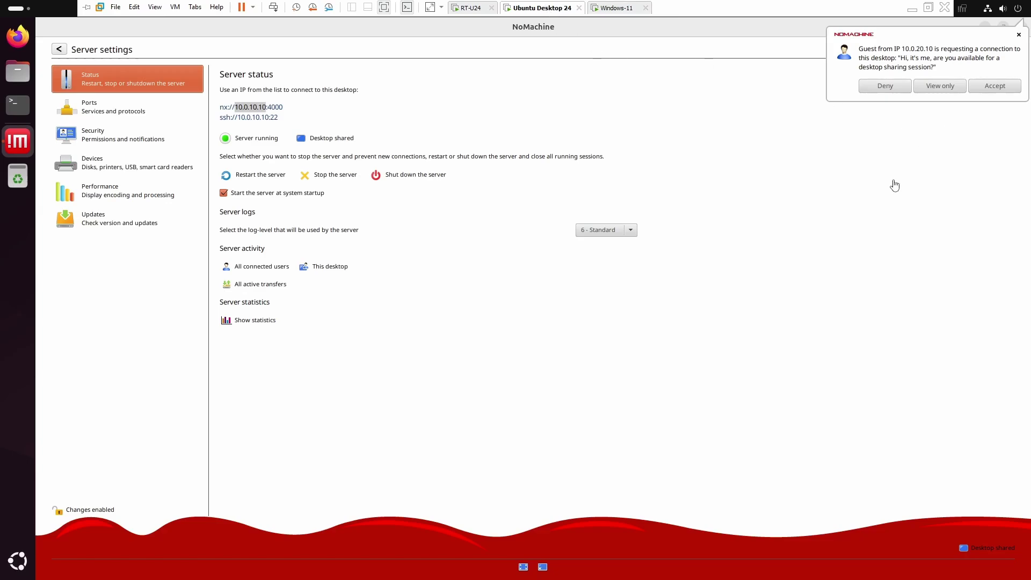
pyautogui.click(993, 86)
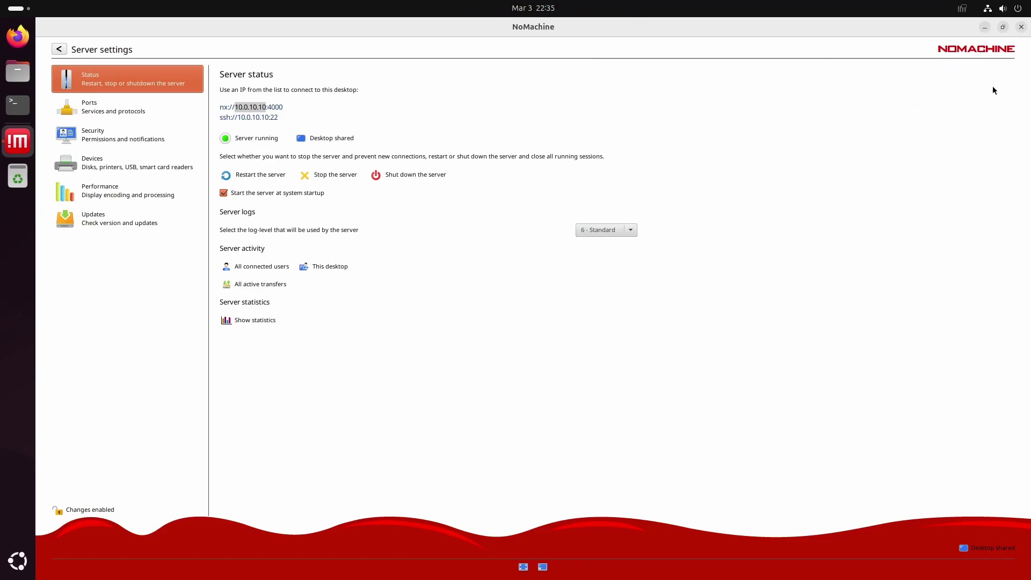
pyautogui.moveTo(553, 5)
pyautogui.click(603, 9)
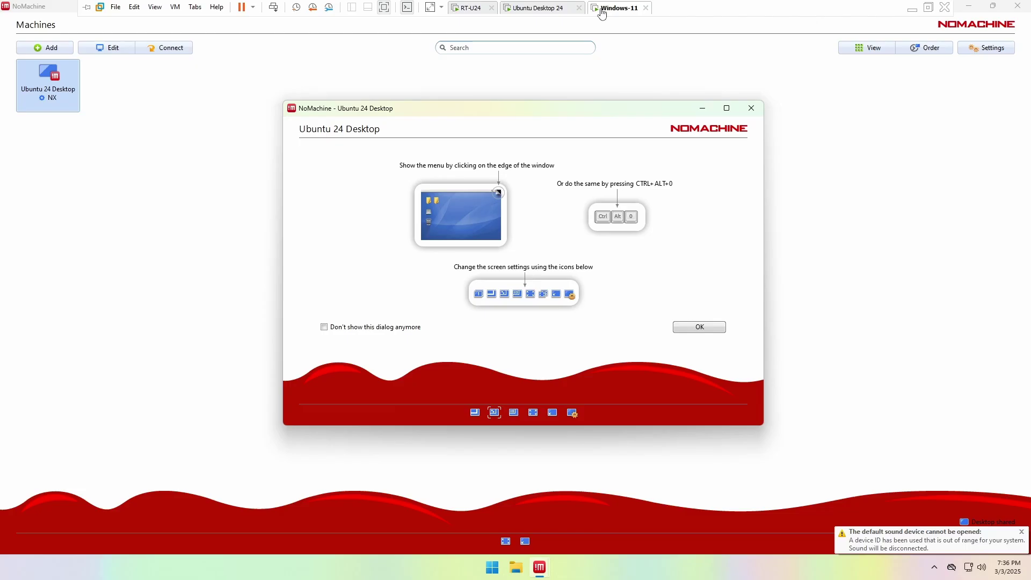
# On Windows, dismiss the tutorial permanently and show the remote Ubuntu's applications overview.
pyautogui.click(993, 6)
pyautogui.click(615, 105)
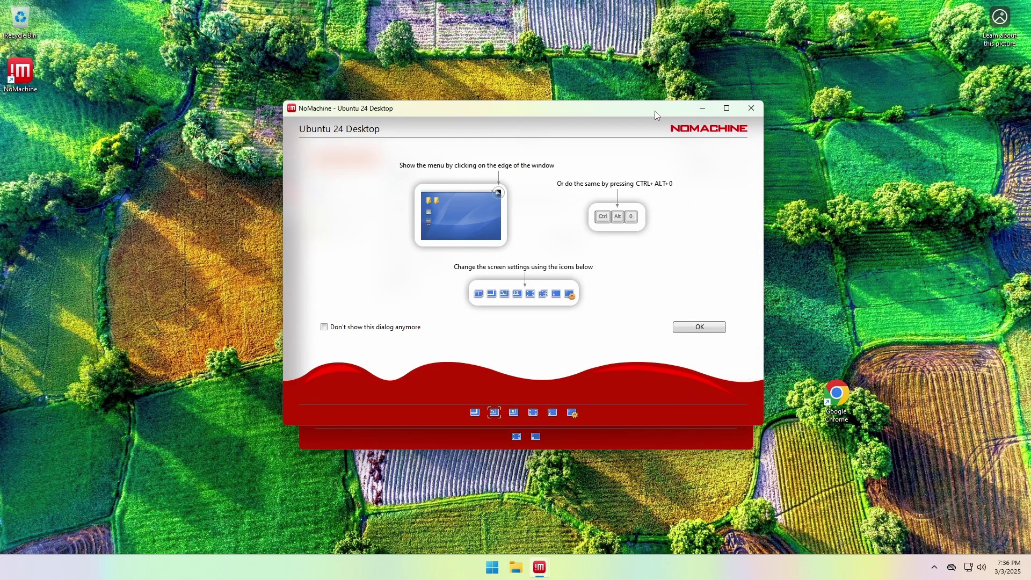
pyautogui.click(334, 327)
pyautogui.click(687, 330)
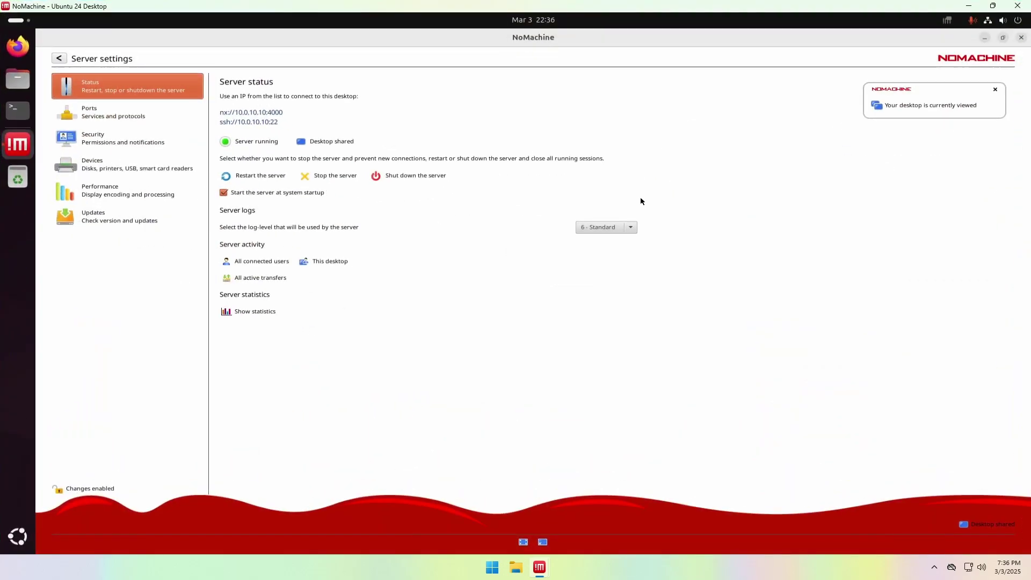
pyautogui.click(19, 540)
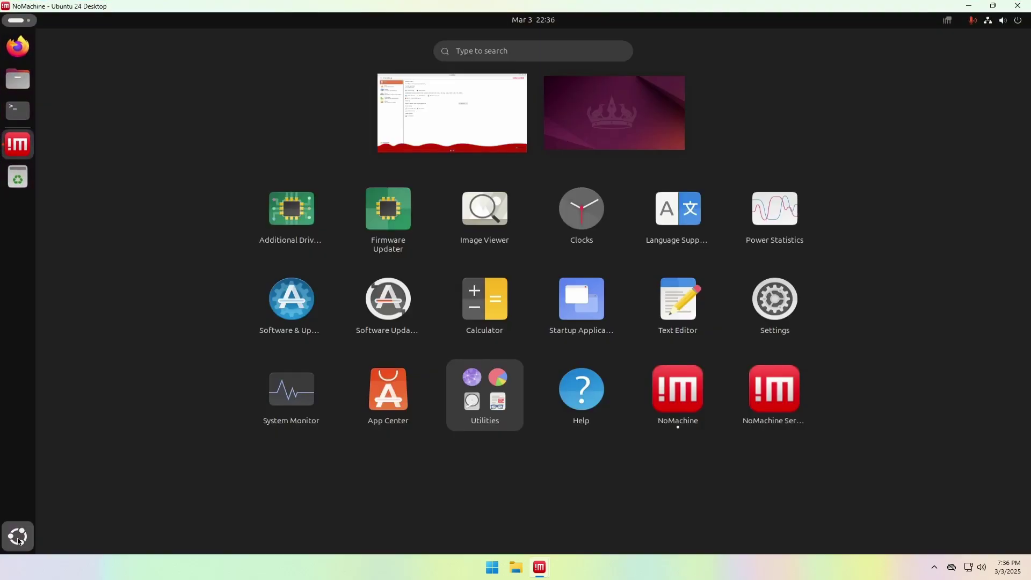
# On Ubuntu, disconnect the guest from 10.0.20.10 via All connected users and confirm with Yes.
pyautogui.click(19, 540)
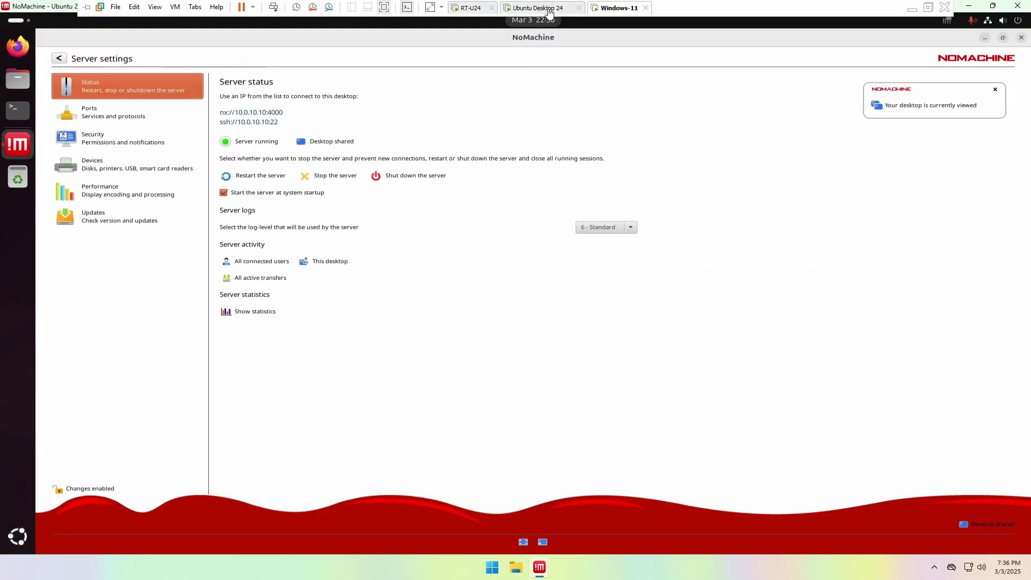
pyautogui.click(542, 8)
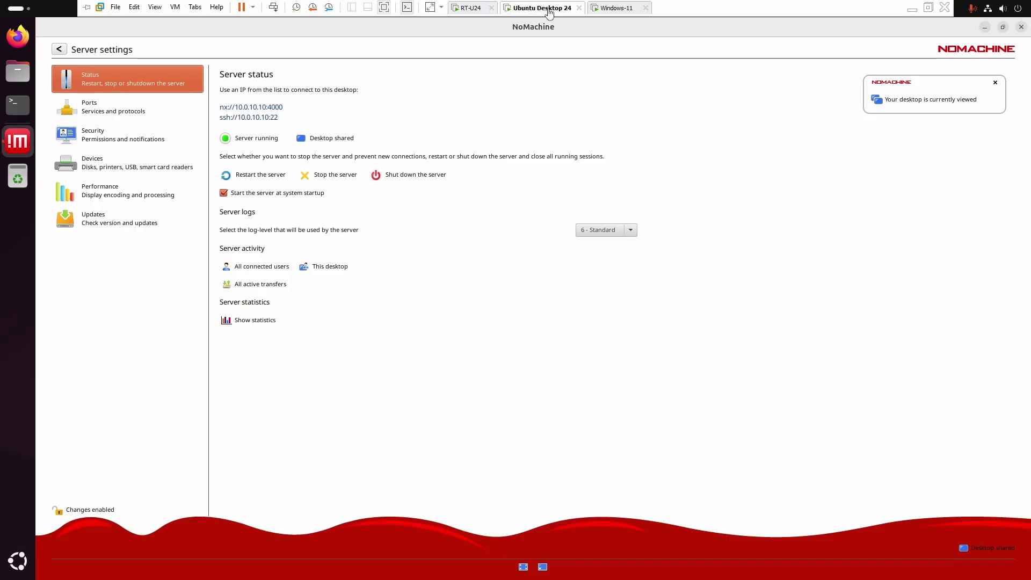
pyautogui.click(266, 268)
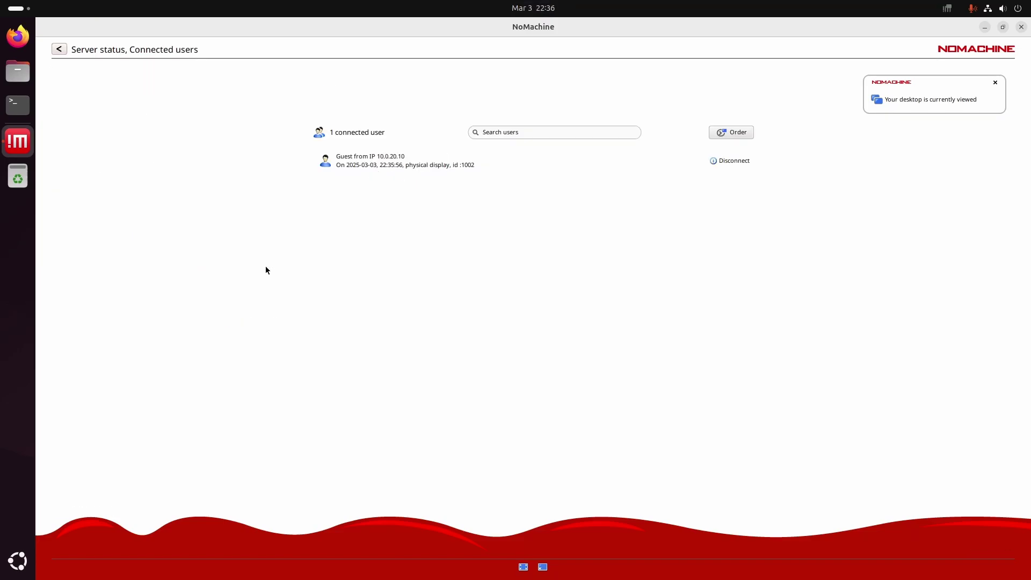
pyautogui.click(727, 163)
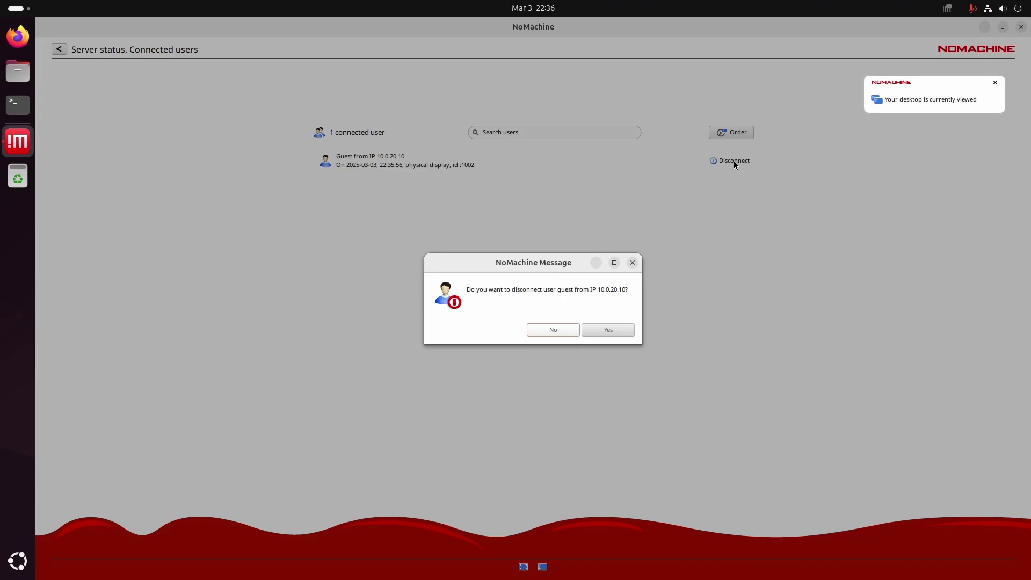
pyautogui.click(606, 331)
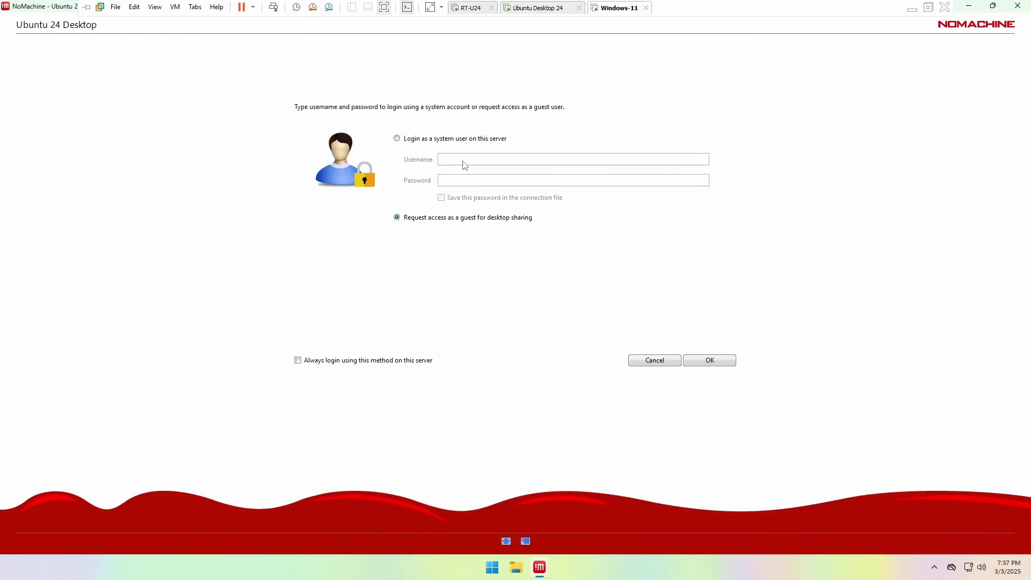
# Log in as a system user with the account username and password, saving the password.
pyautogui.click(398, 139)
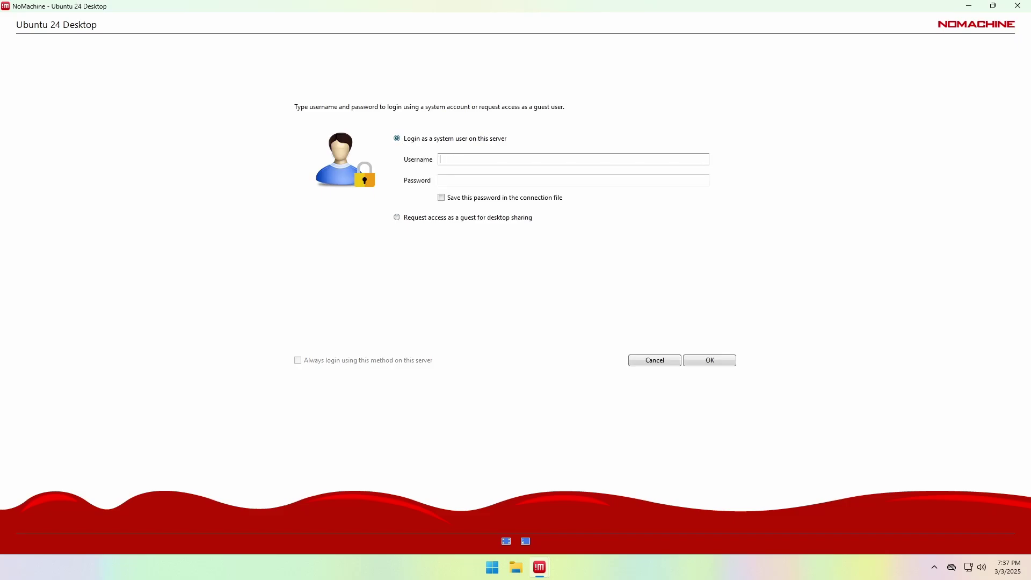
pyautogui.write('user1')
pyautogui.press('Tab')
pyautogui.write('••••••')
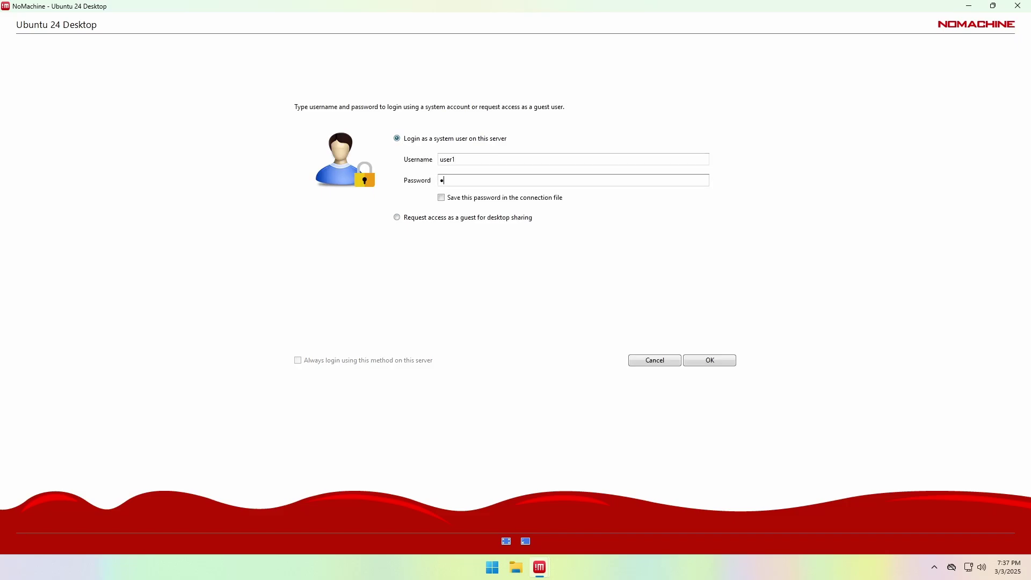
pyautogui.click(442, 197)
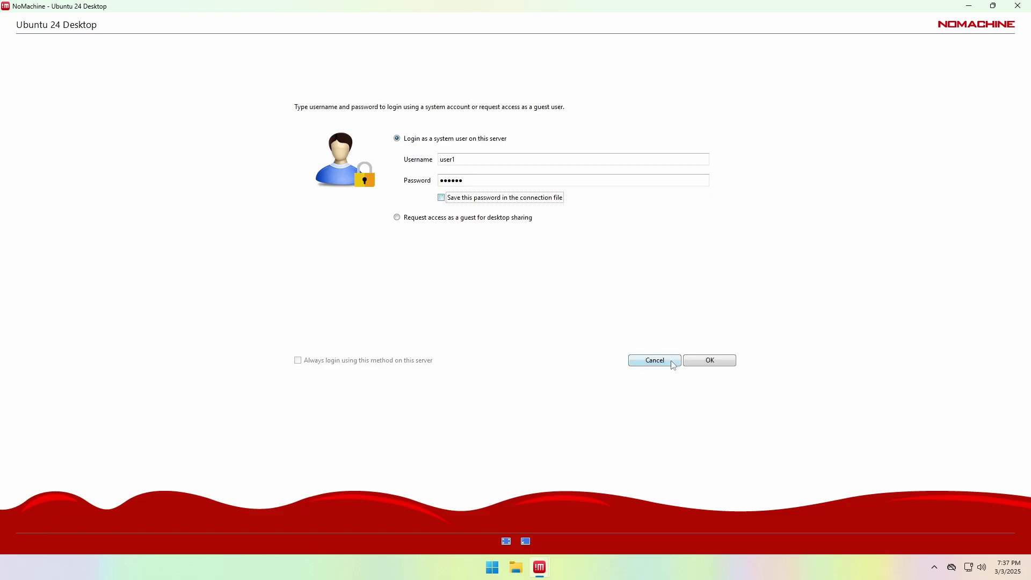
pyautogui.click(711, 361)
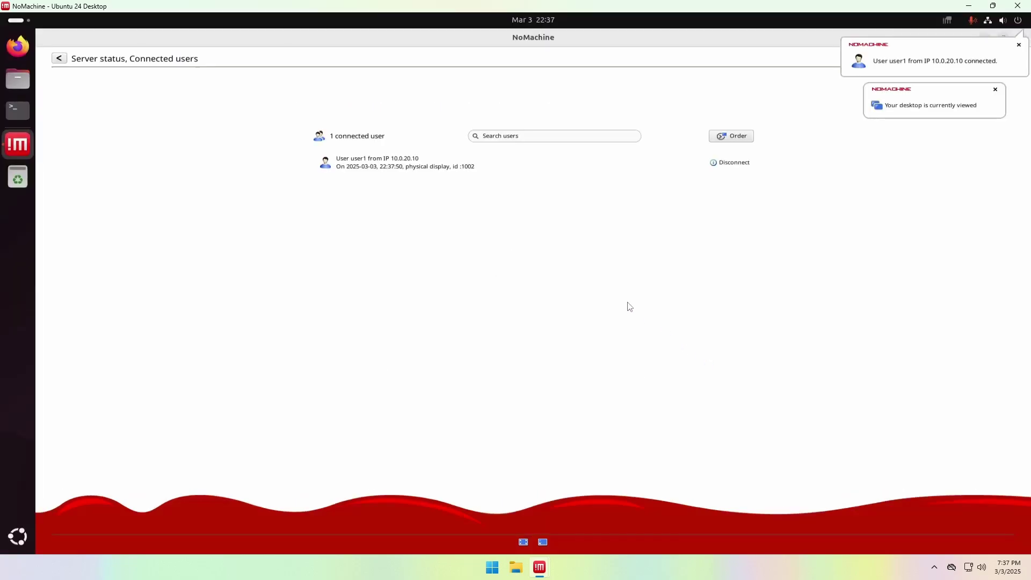
# Dismiss the two connection notifications, shrink the server window, and open the Home folder in Files.
pyautogui.click(1020, 46)
pyautogui.click(996, 89)
pyautogui.click(1003, 37)
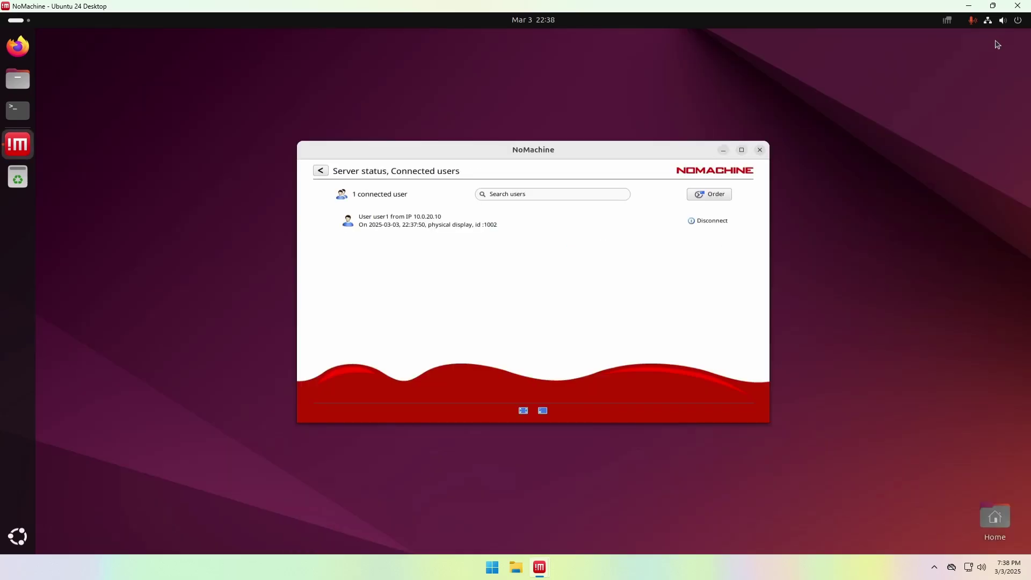
pyautogui.click(18, 79)
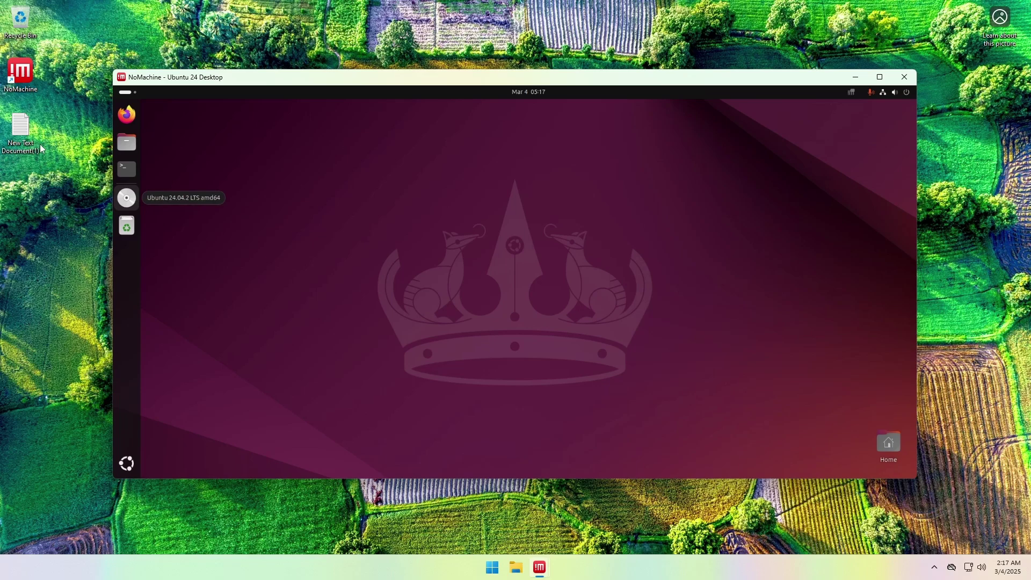
# Drag New Text Document(1) from the Windows desktop onto the remote Ubuntu desktop.
pyautogui.moveTo(41, 148); pyautogui.dragTo(305, 261)
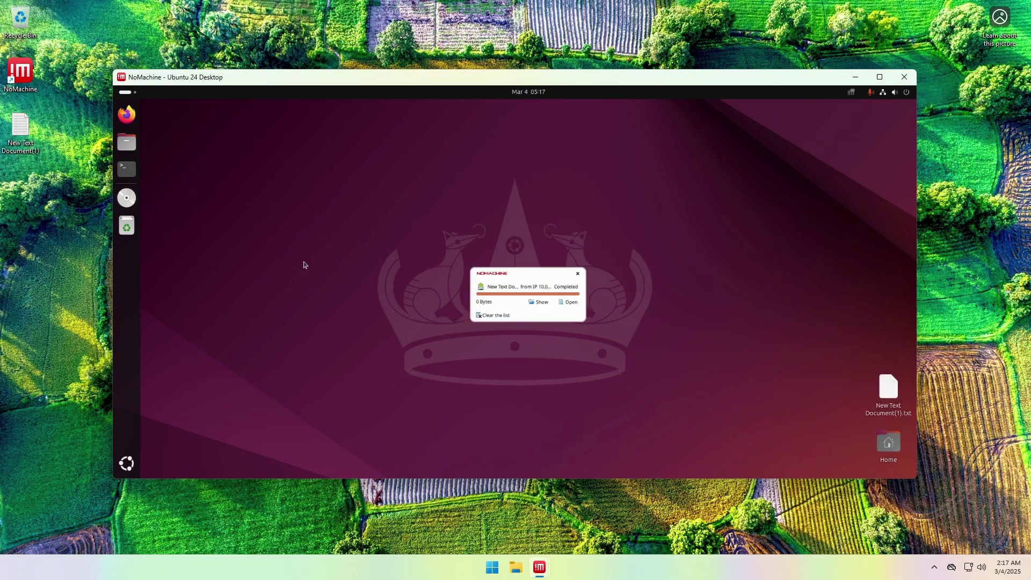